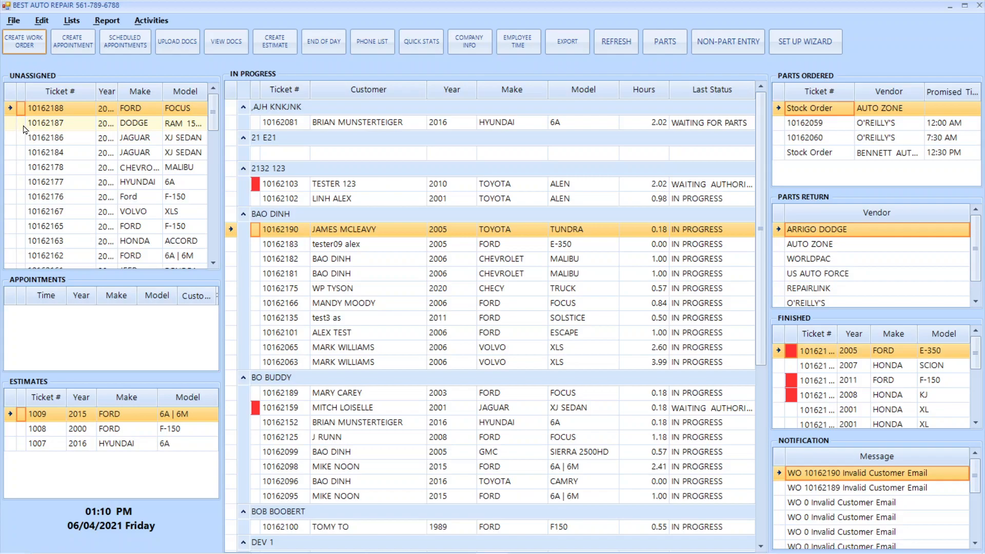
Free the unassigned 2003 Ford Focus ticket and open its work order to check the Diagnostic Time concern's options
right_click(73, 113)
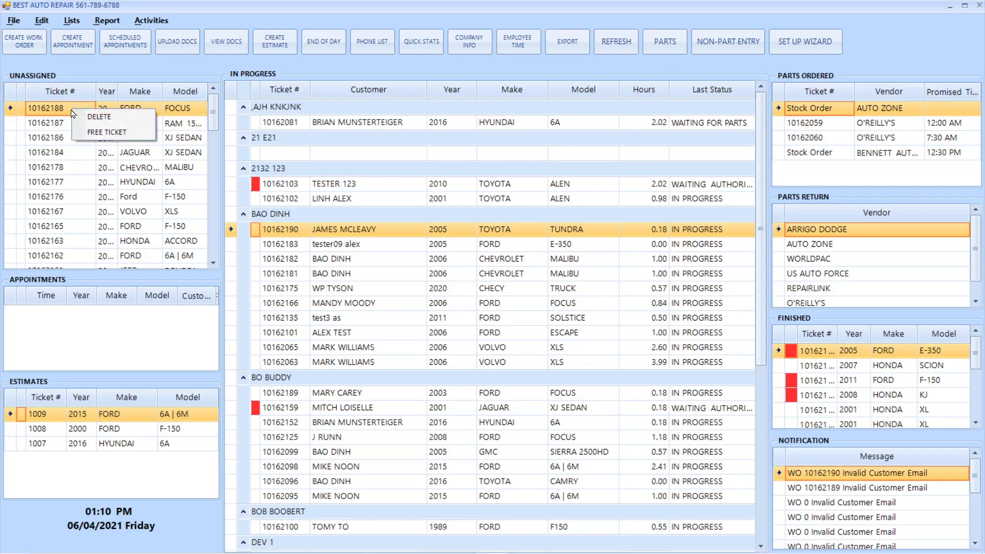
left_click(92, 134)
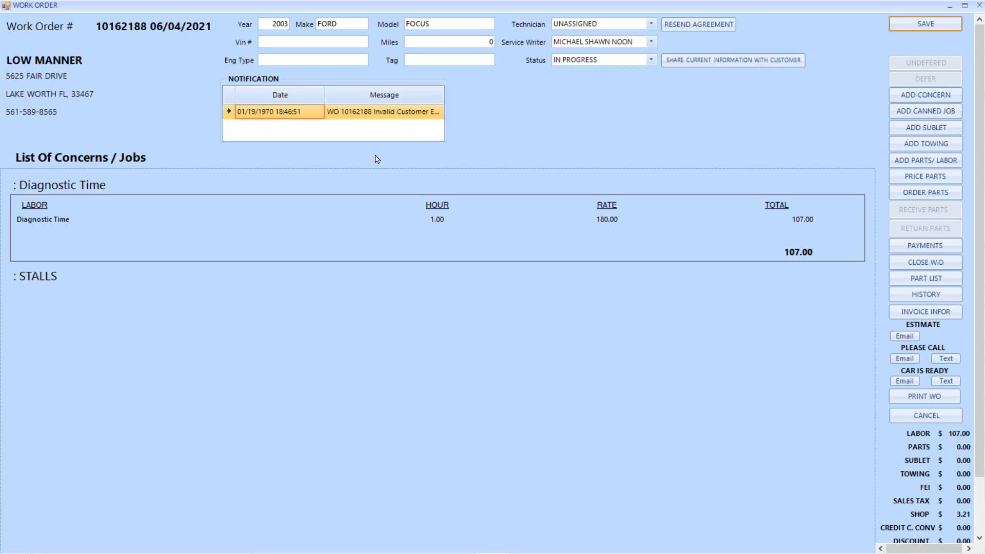
right_click(43, 189)
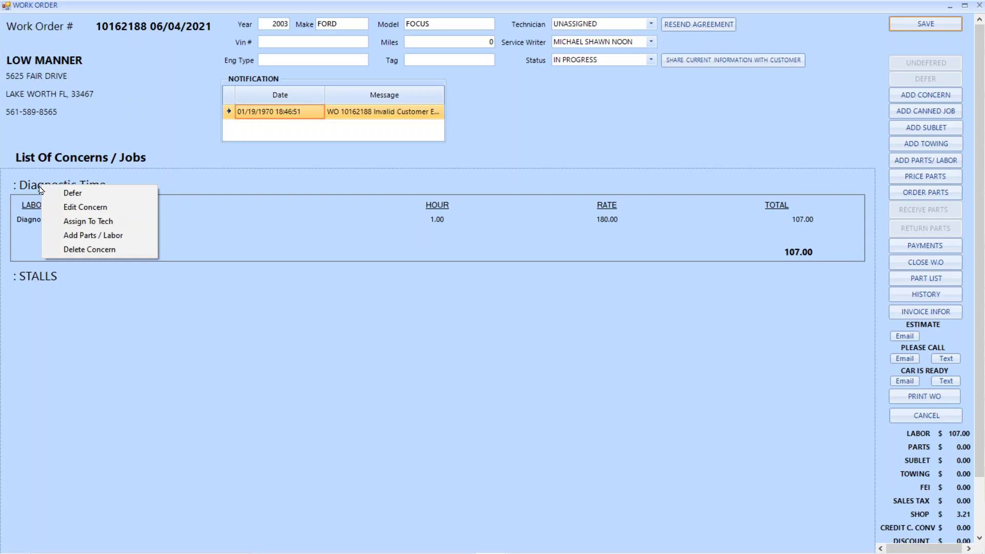
Assign the Ford Focus work order to the technician who already has the 2005 Toyota Tundra, and save it
left_click(652, 24)
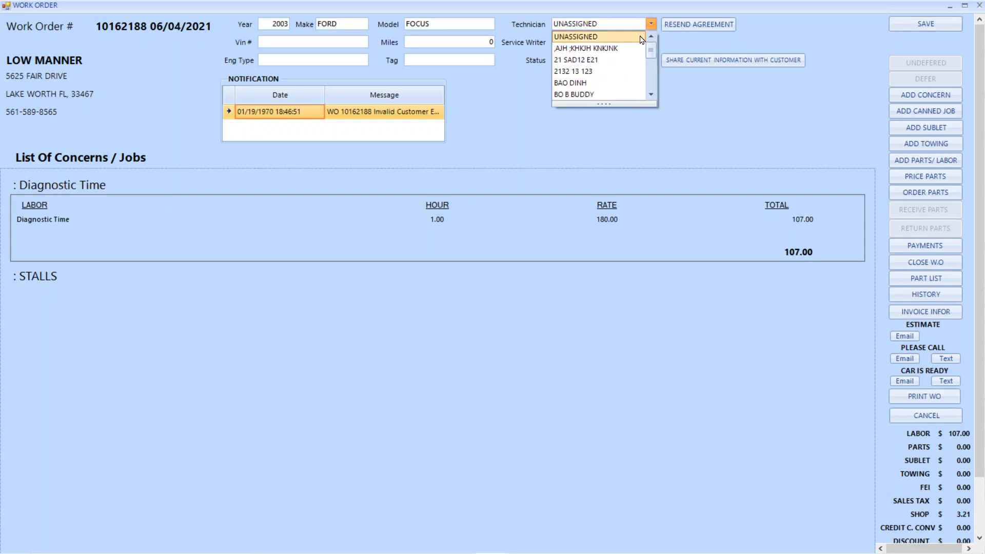
left_click(596, 84)
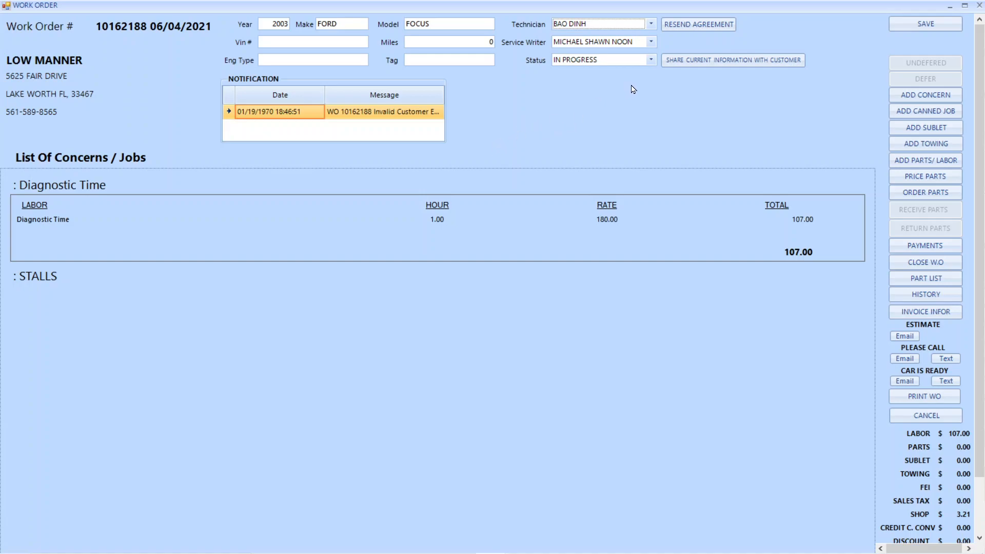
left_click(920, 27)
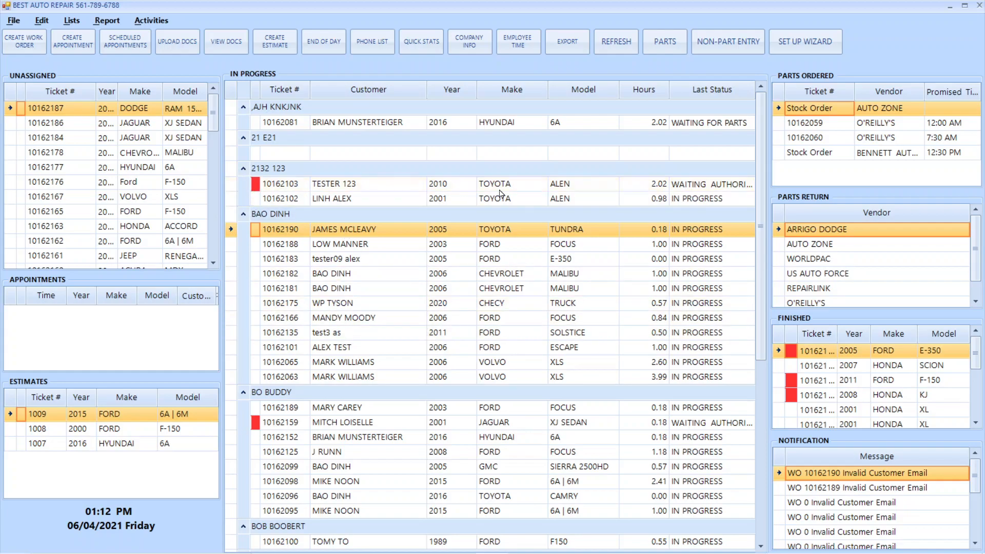
Free the in-progress 2010 Toyota Alen ticket that is waiting for authorization and open its work order
right_click(297, 187)
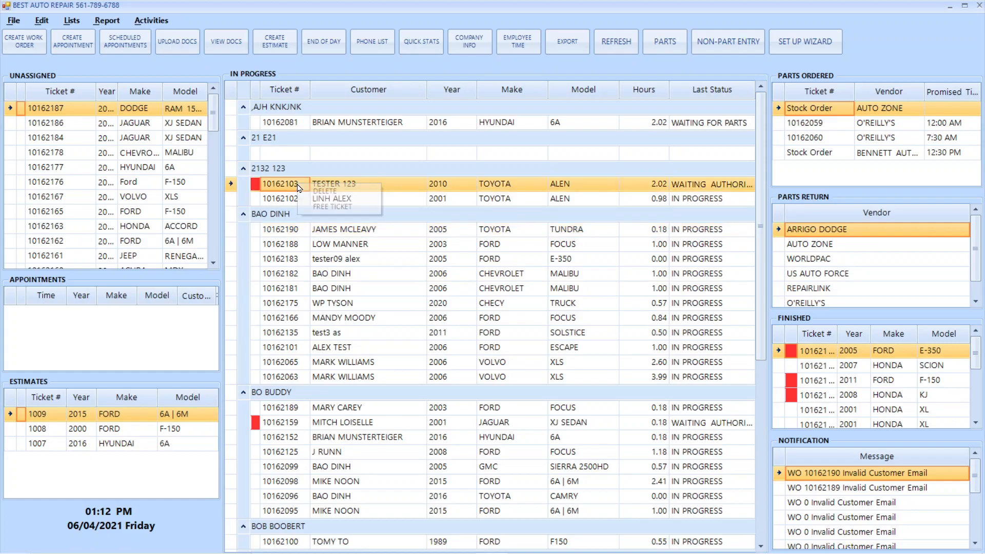
left_click(331, 207)
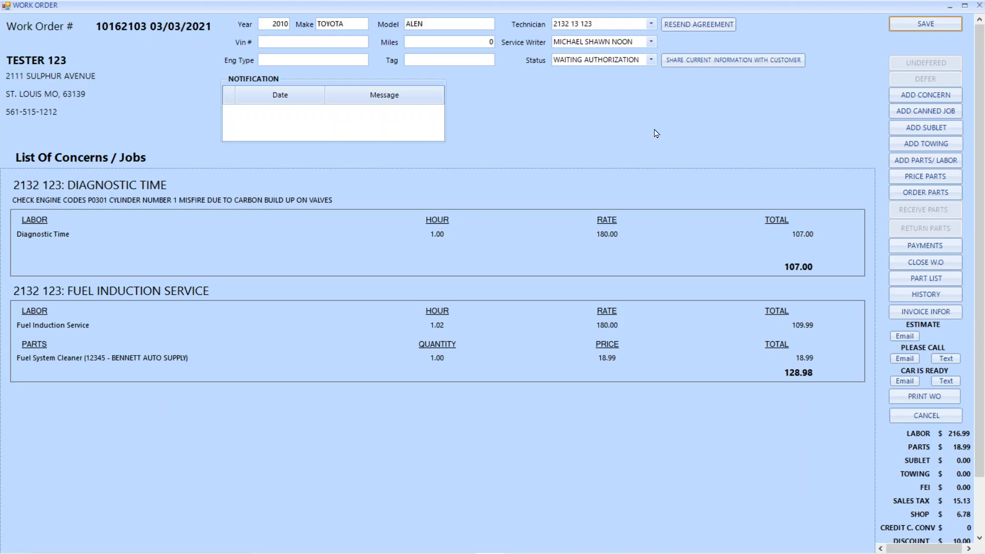
scroll(895, 472, "down", 1)
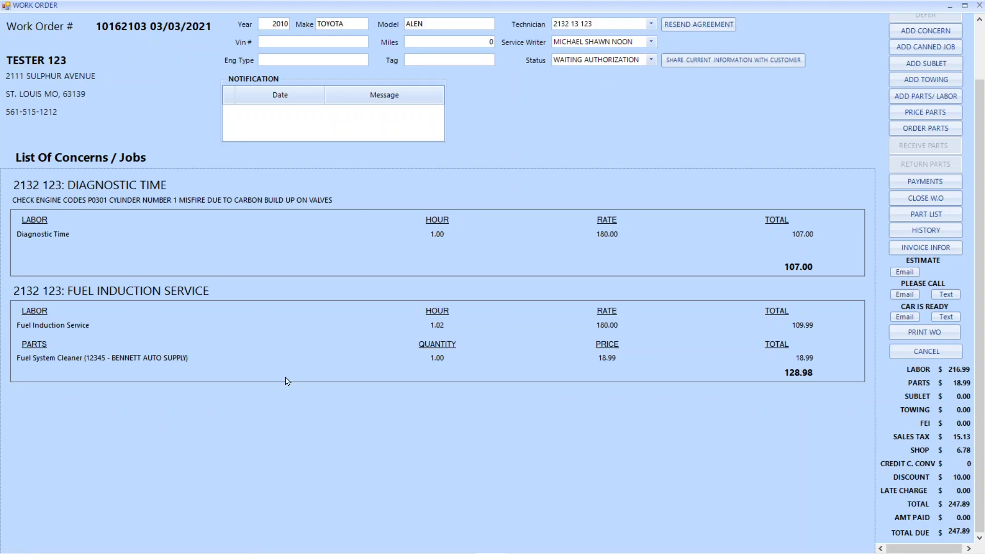
Set the Toyota Alen work order's status to WAITING FOR PARTS
left_click(651, 60)
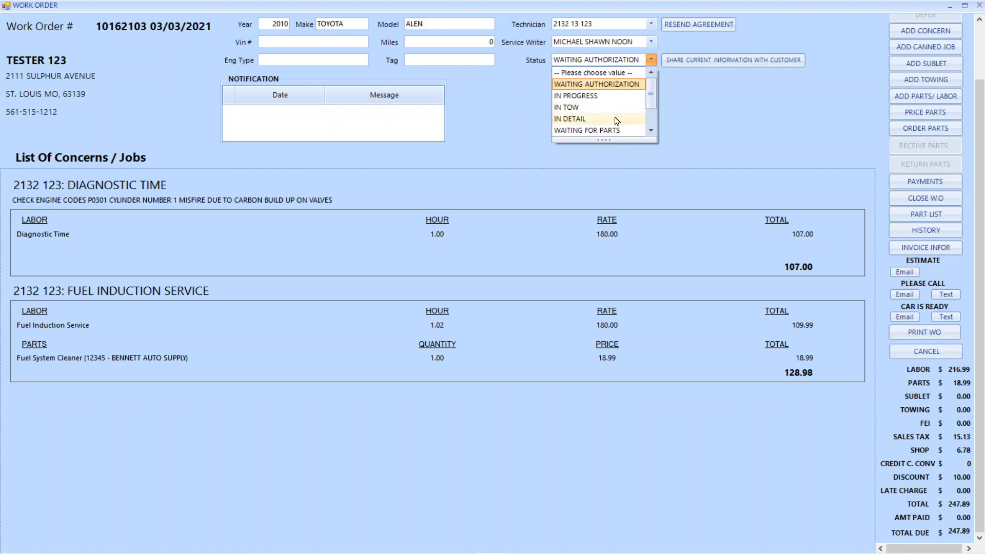
scroll(617, 120, "down", 1)
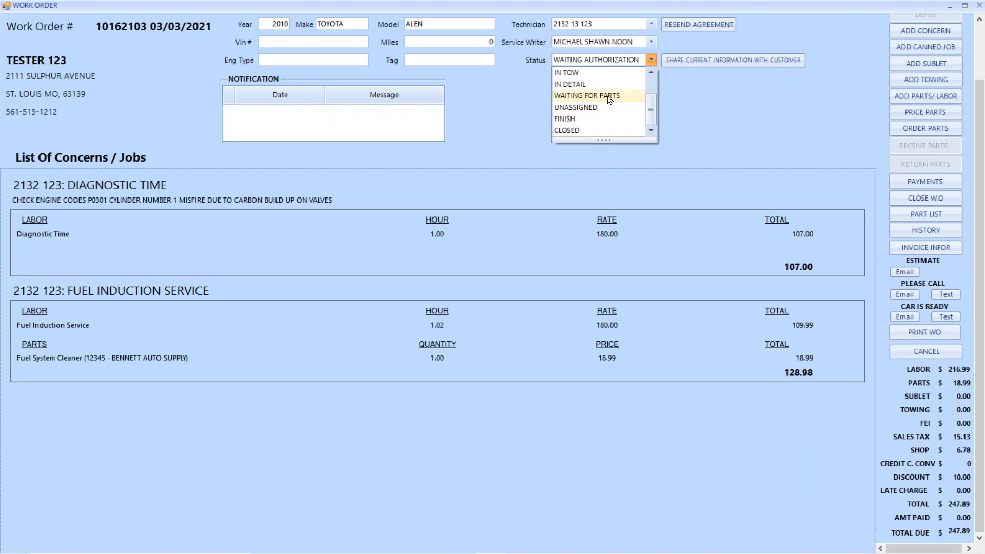
left_click(609, 97)
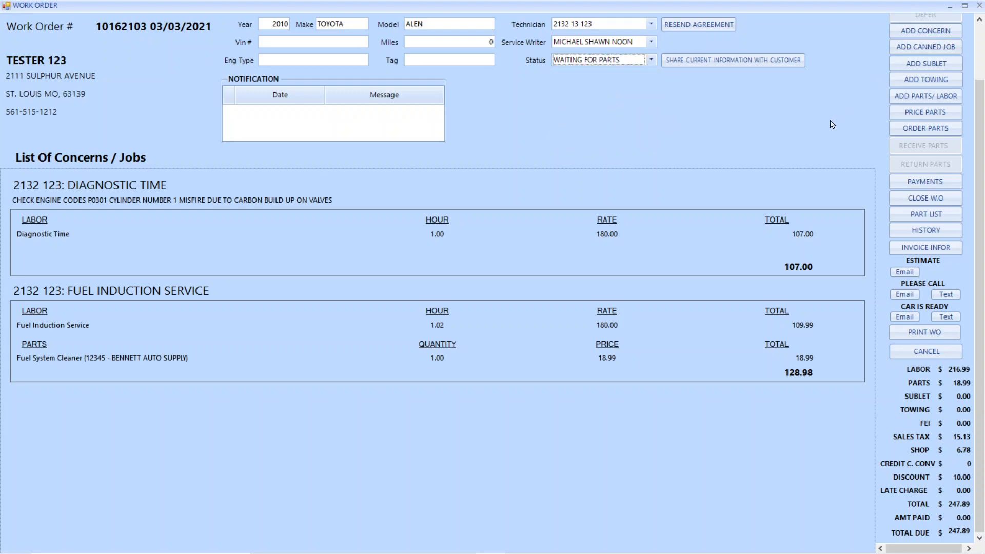
Order the Fuel System Cleaner offline from Bennett Auto Supply, promised for 8:00 AM on 06/04/2021, and save the work order
scroll(883, 138, "up", 2)
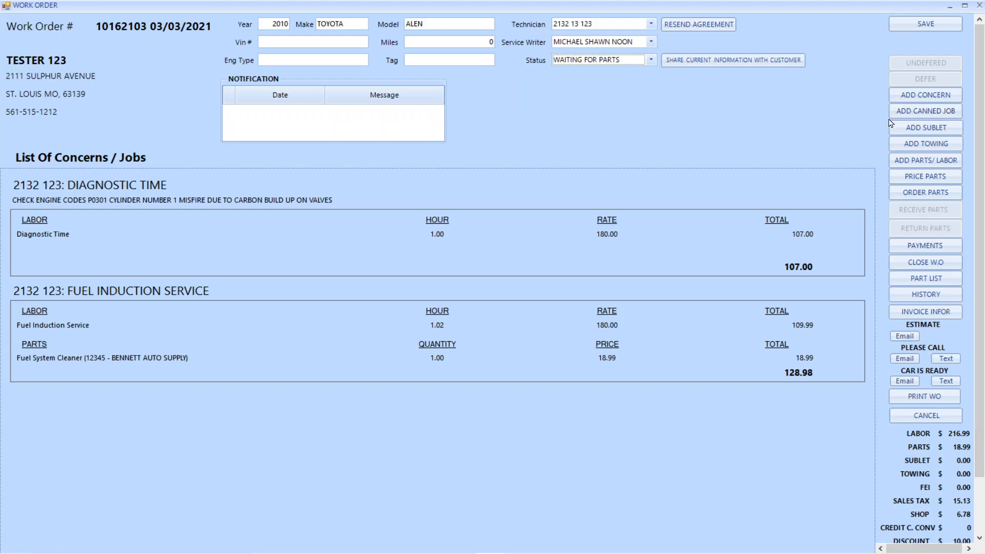
left_click(926, 194)
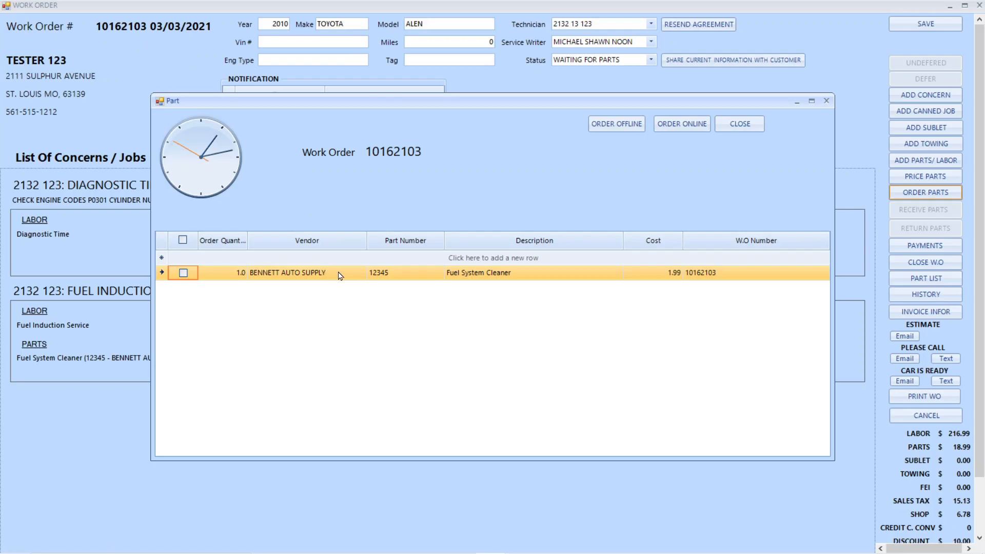
left_click(183, 273)
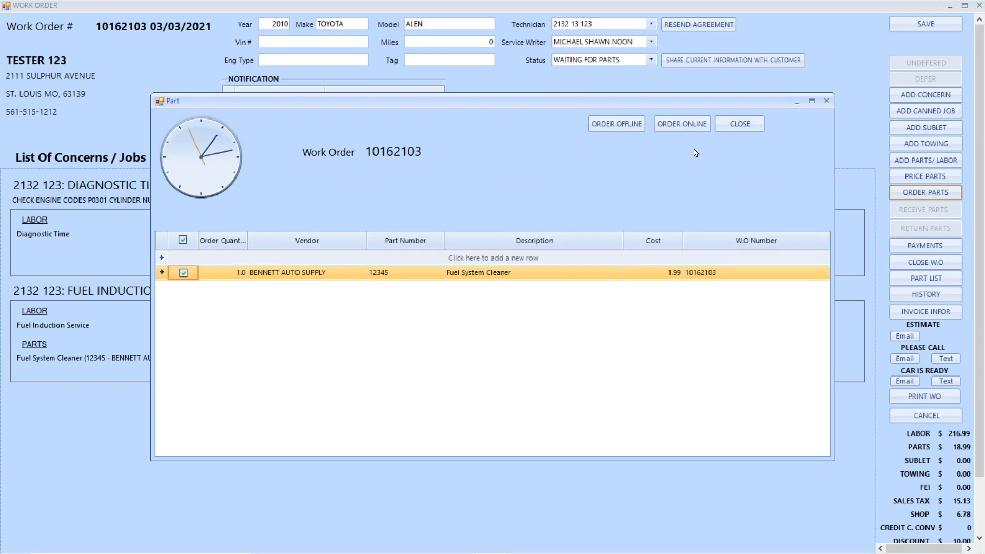
left_click(611, 131)
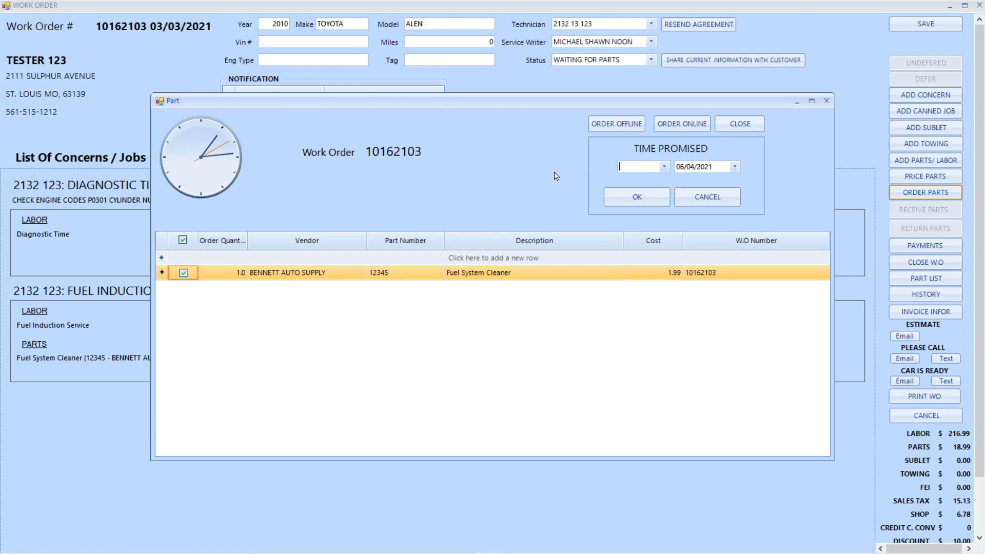
type("8:00 AM")
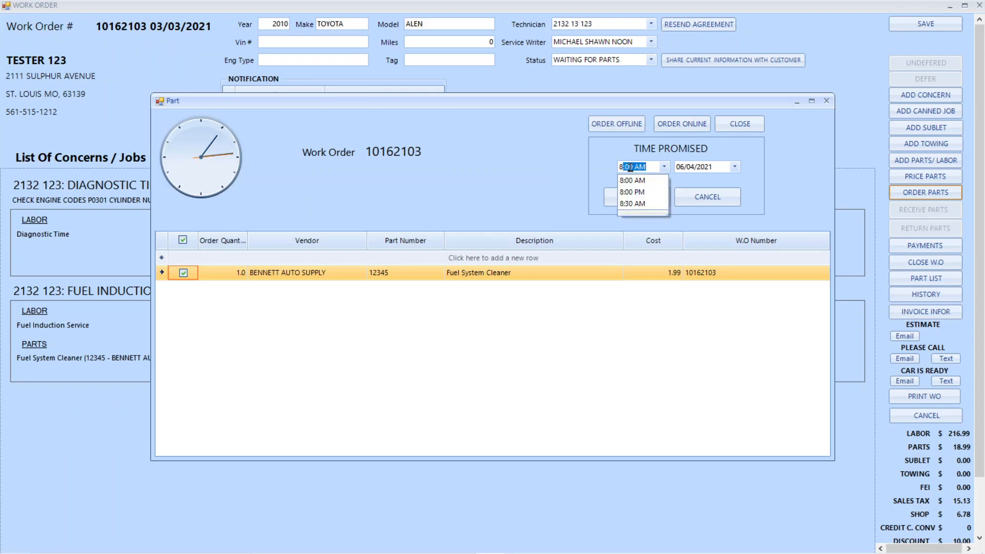
left_click(630, 169)
left_click(616, 204)
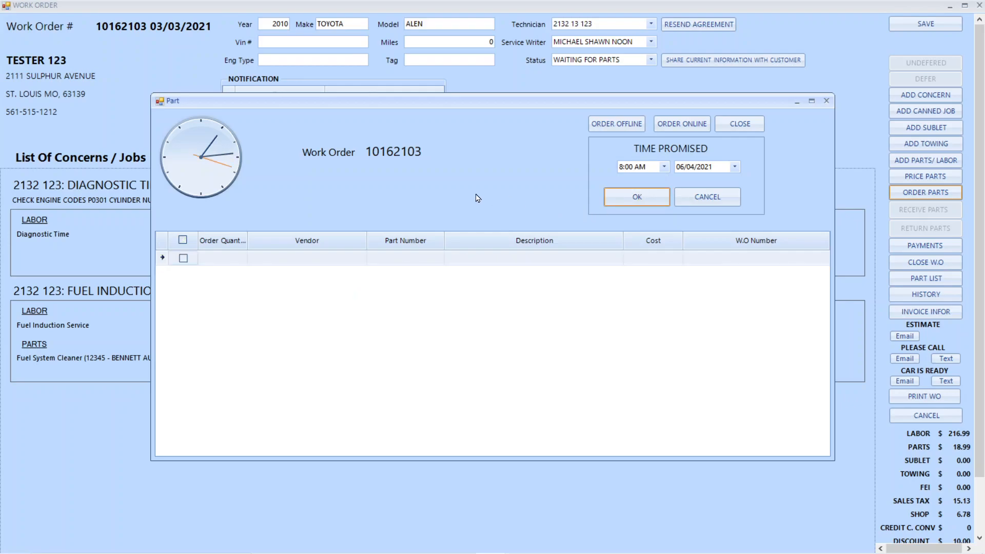
left_click(746, 131)
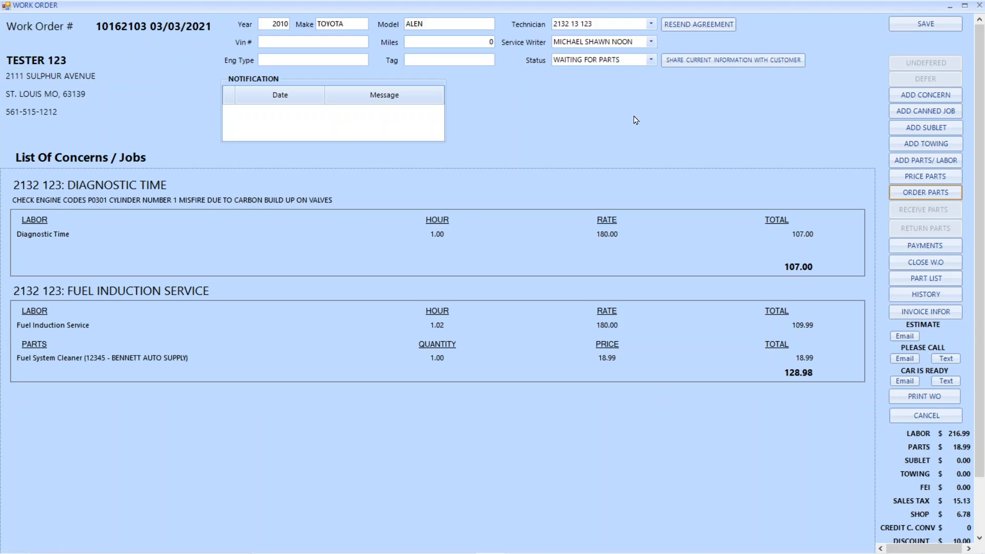
left_click(942, 27)
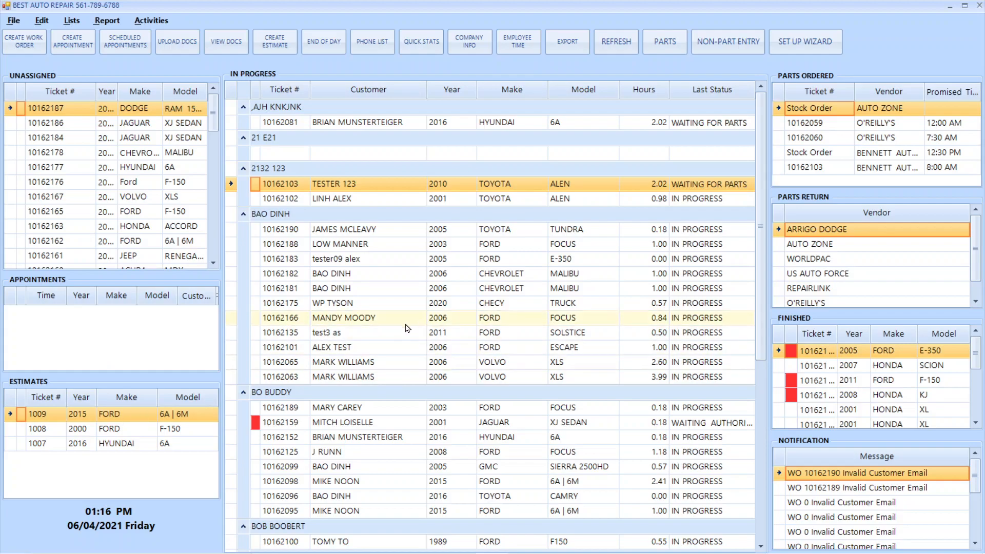
Free the Jaguar XJ Sedan ticket that is waiting for authorization and open its work order
scroll(408, 326, "down", 2)
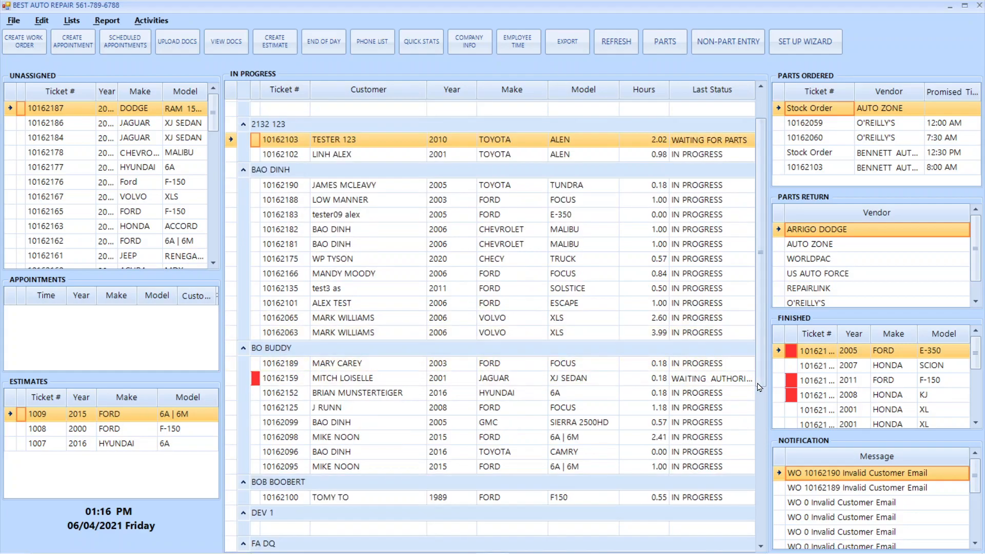
scroll(733, 393, "down", 1)
scroll(732, 393, "down", 1)
scroll(733, 393, "up", 1)
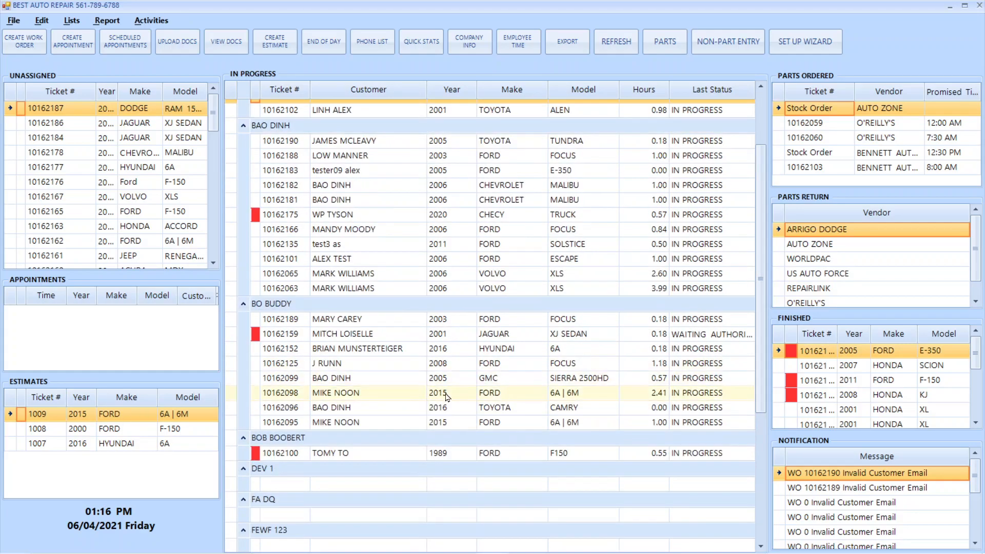
right_click(290, 338)
left_click(310, 358)
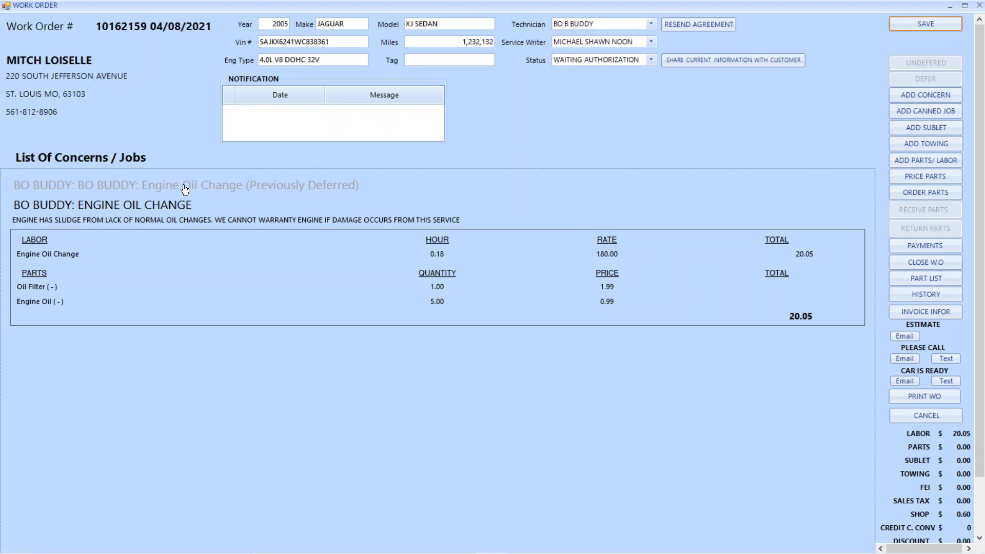
Undefer the previously deferred Engine Oil Change concern on the Jaguar work order
left_click(130, 188)
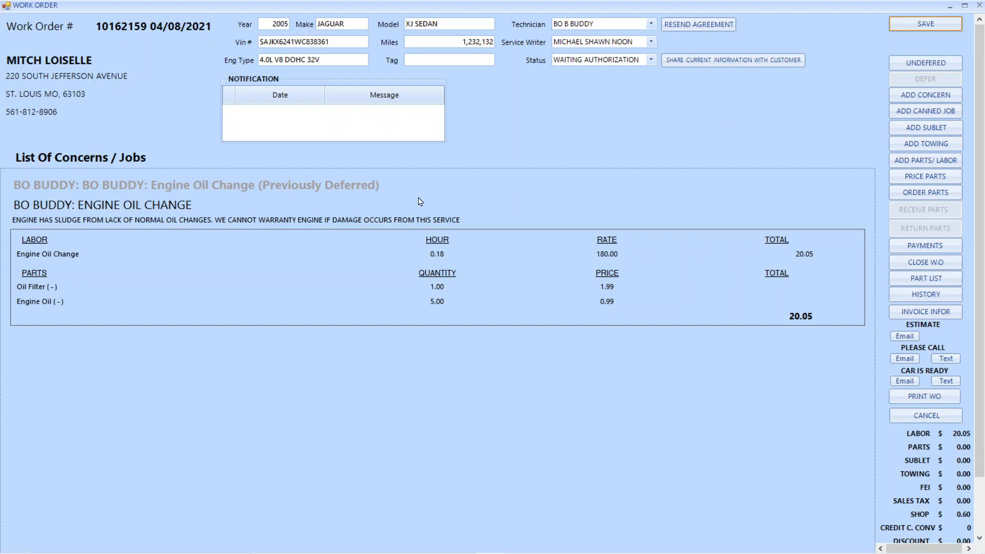
left_click(916, 69)
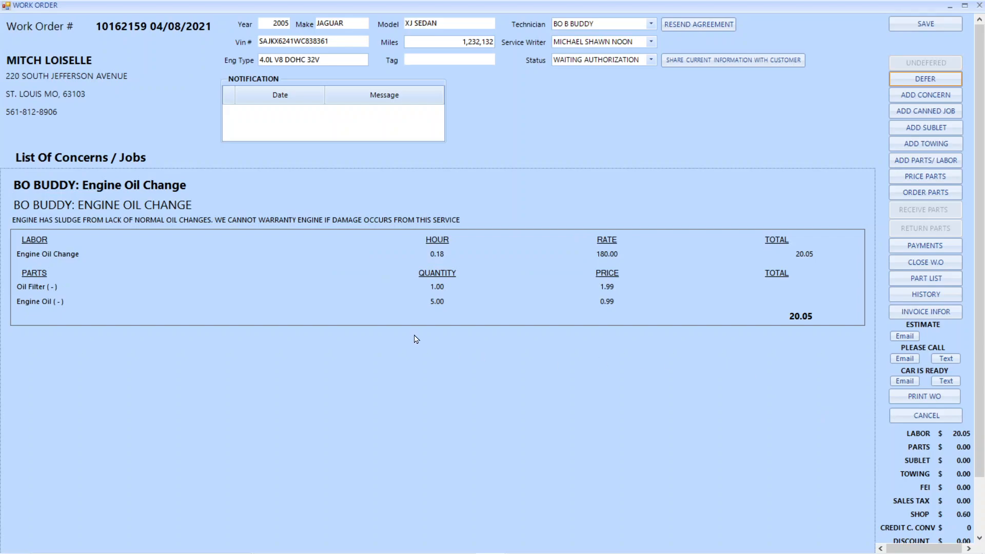
Defer only the ENGINE OIL CHANGE concern that carries the labor and parts lines
left_click(128, 190)
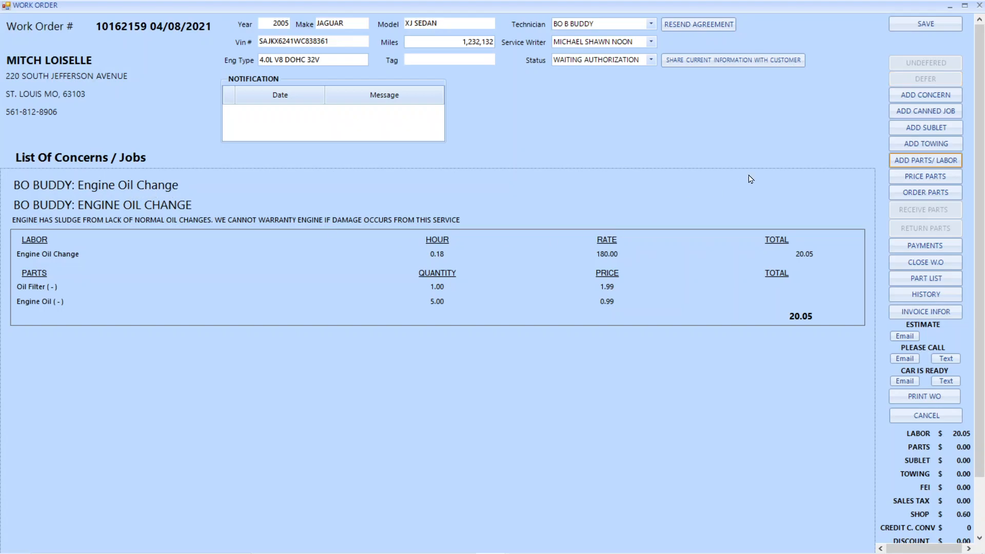
left_click(151, 210)
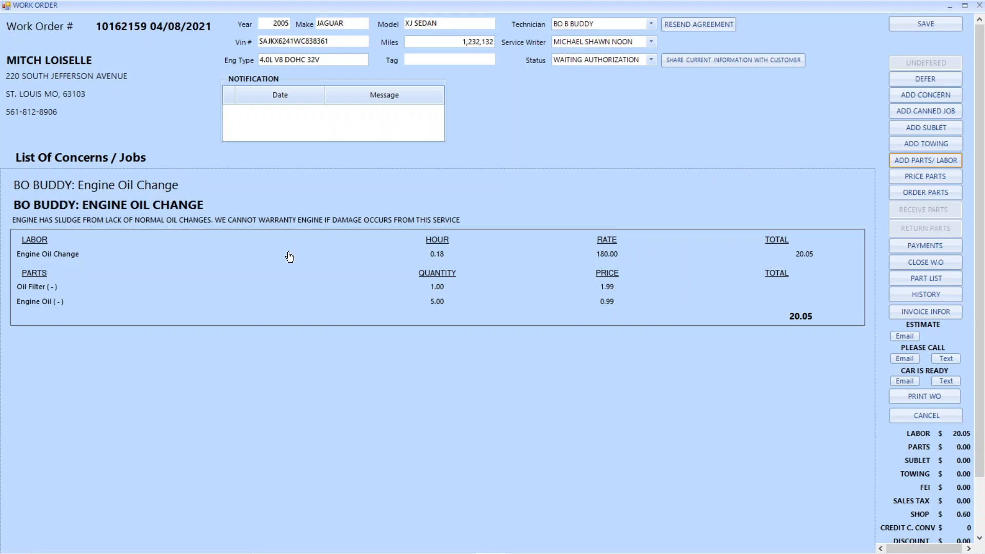
left_click(929, 80)
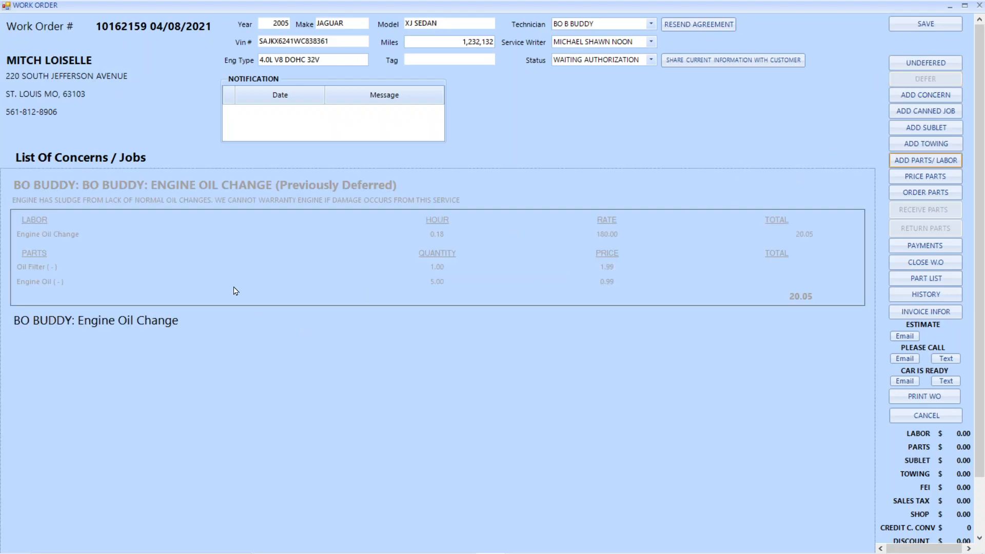
Undefer the ENGINE OIL CHANGE concern with its labor and parts, and save the Jaguar work order
left_click(183, 191)
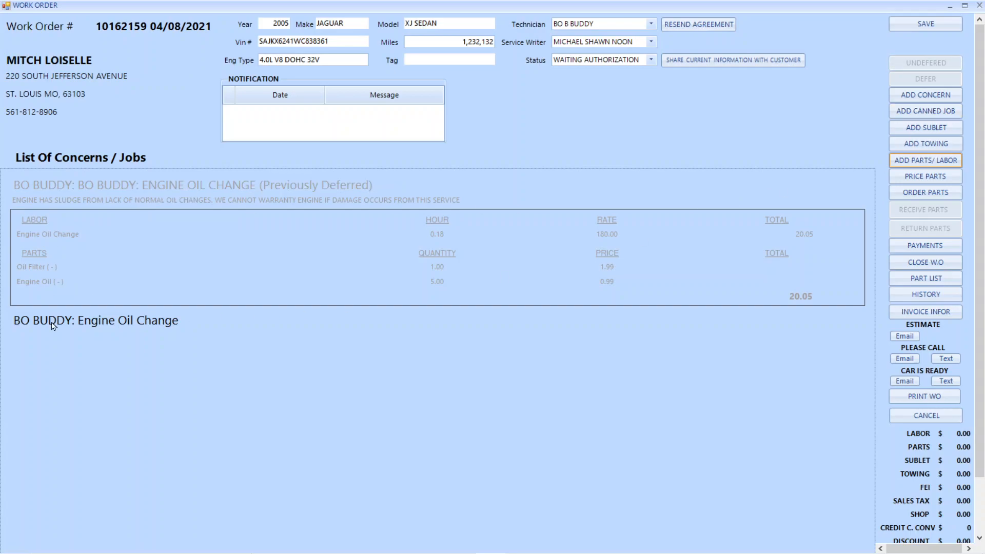
left_click(191, 191)
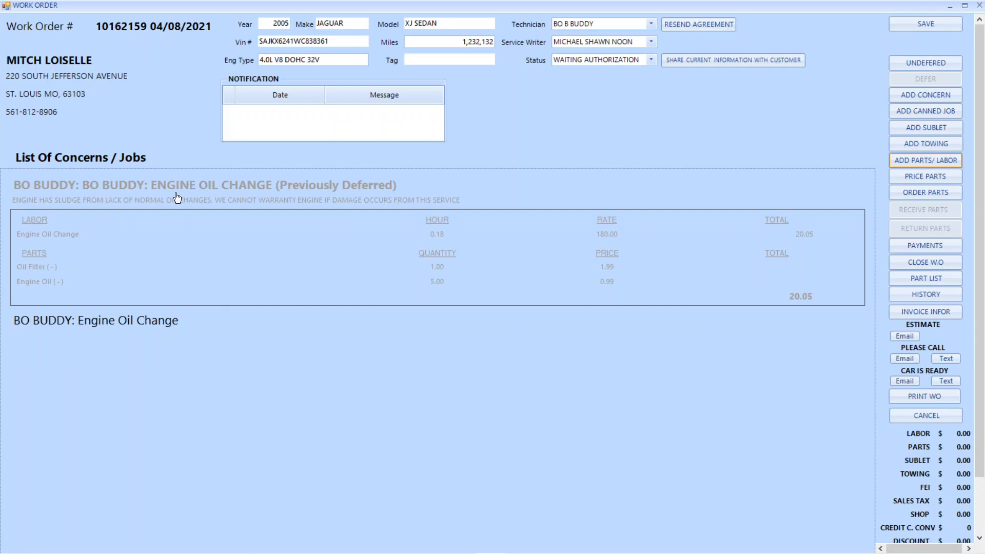
left_click(174, 187)
left_click(225, 189)
left_click(924, 65)
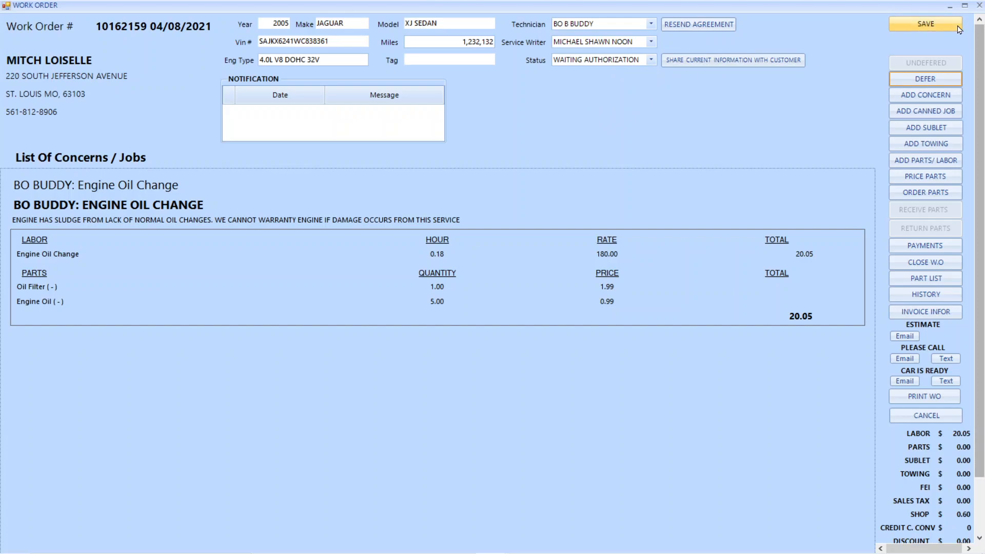
left_click(926, 25)
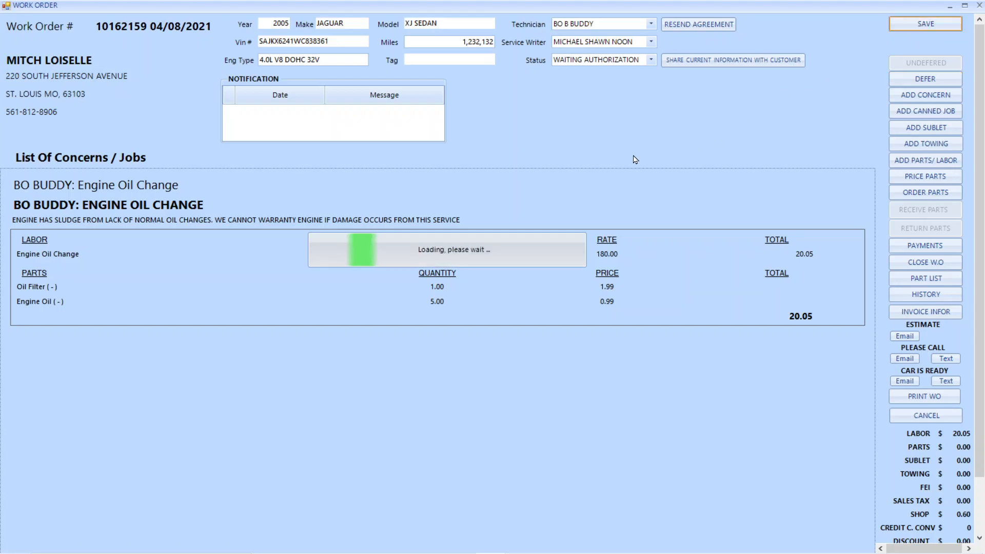